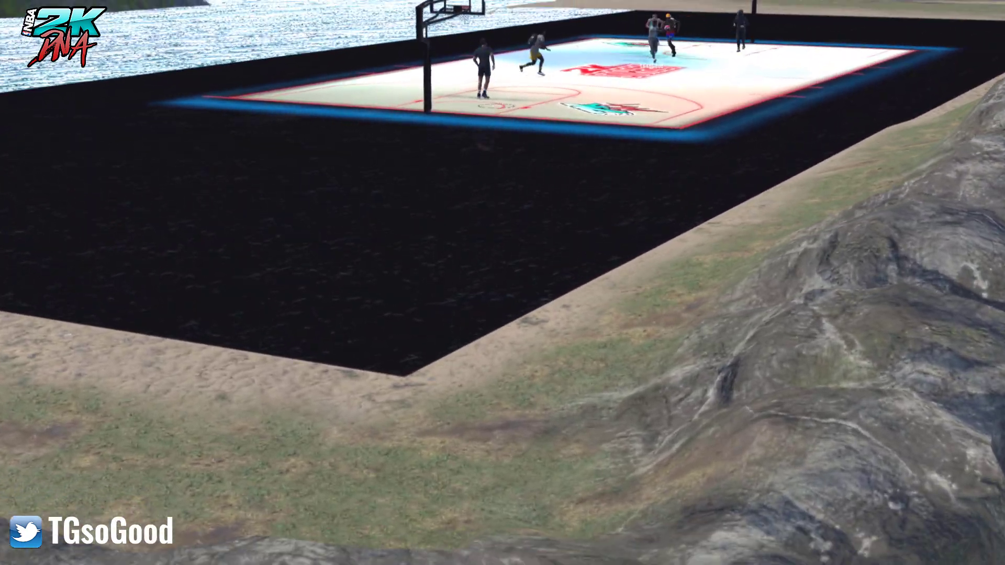
- Pause the Blacktop game on the mountain lakeside court and quit back toward the menus
key(Escape)
key(Return)
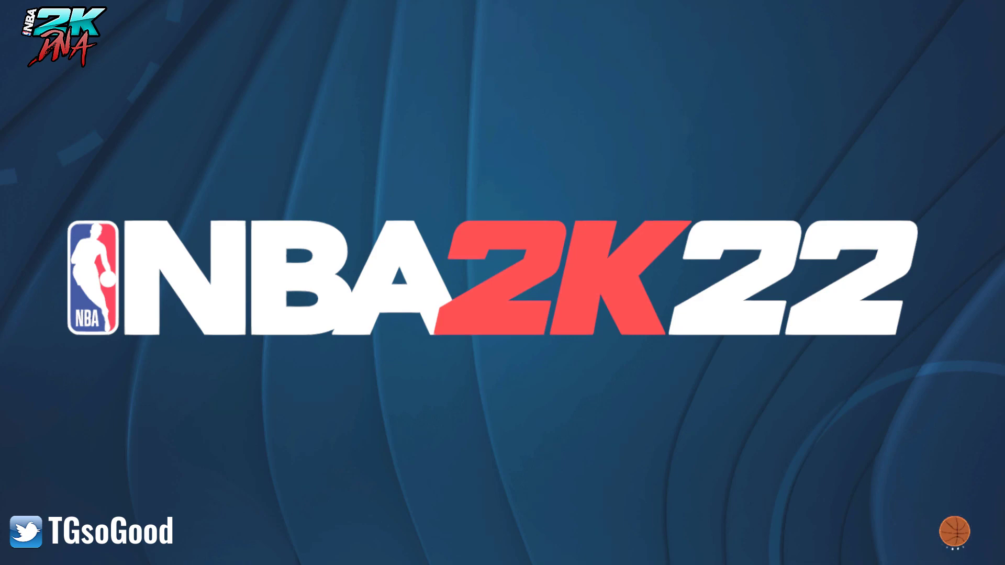
- Enter Blacktop mode and bring up the Blacktop+ side menu with RB
key(Return)
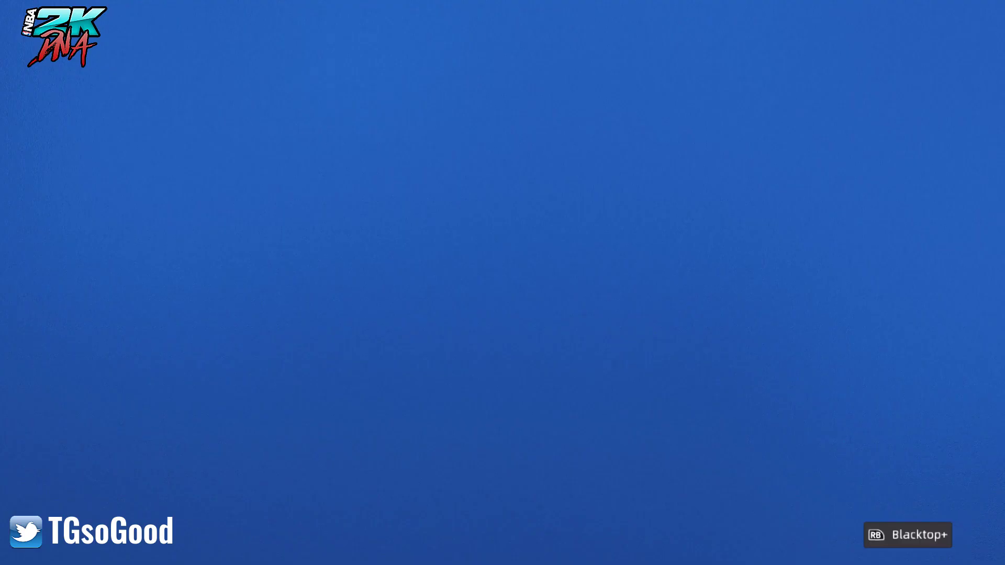
key(e)
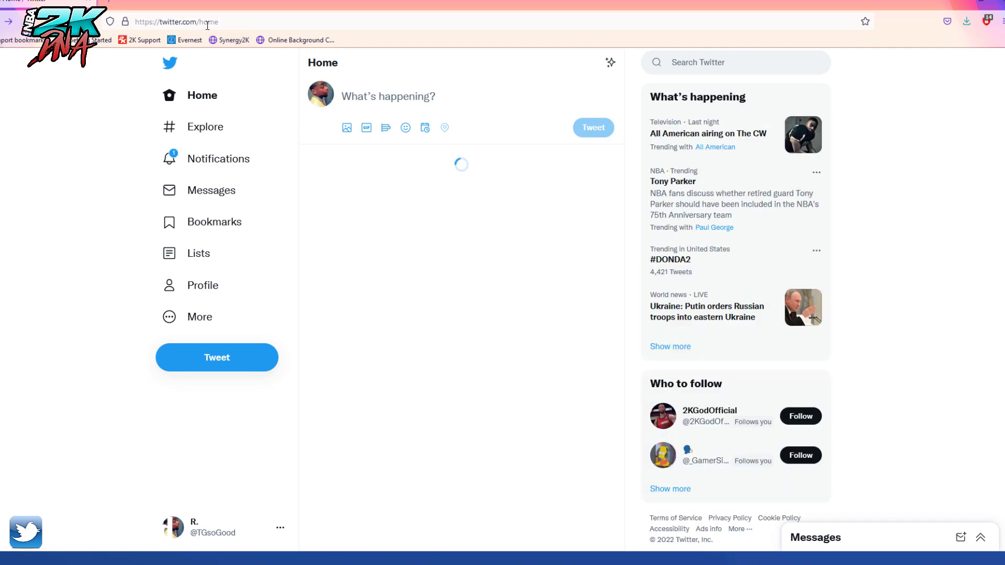
- Search Twitter for the plugin developer's handle and open their profile
click(207, 25)
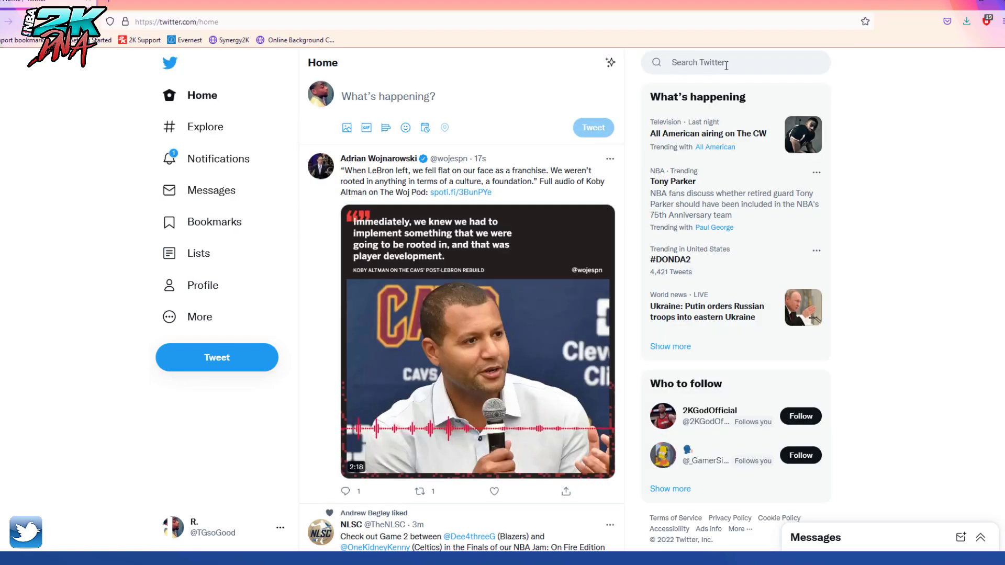
click(726, 65)
text(lo)
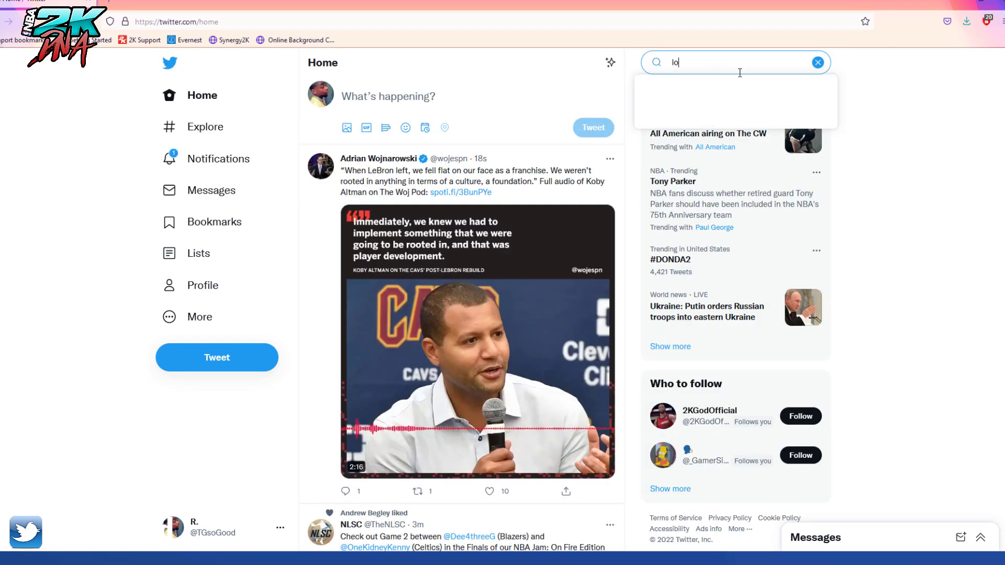
text(oyh1)
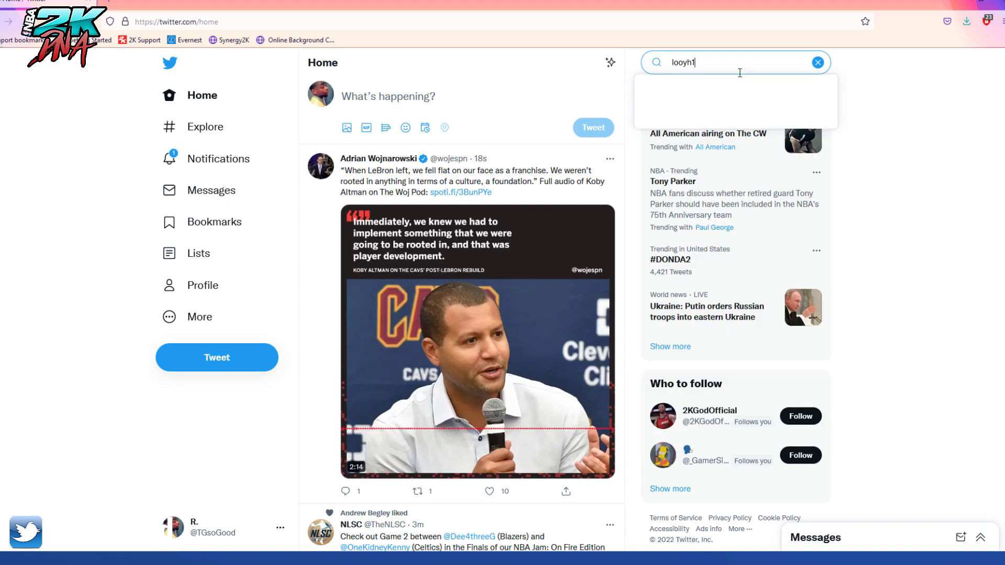
text(3)
key(Return)
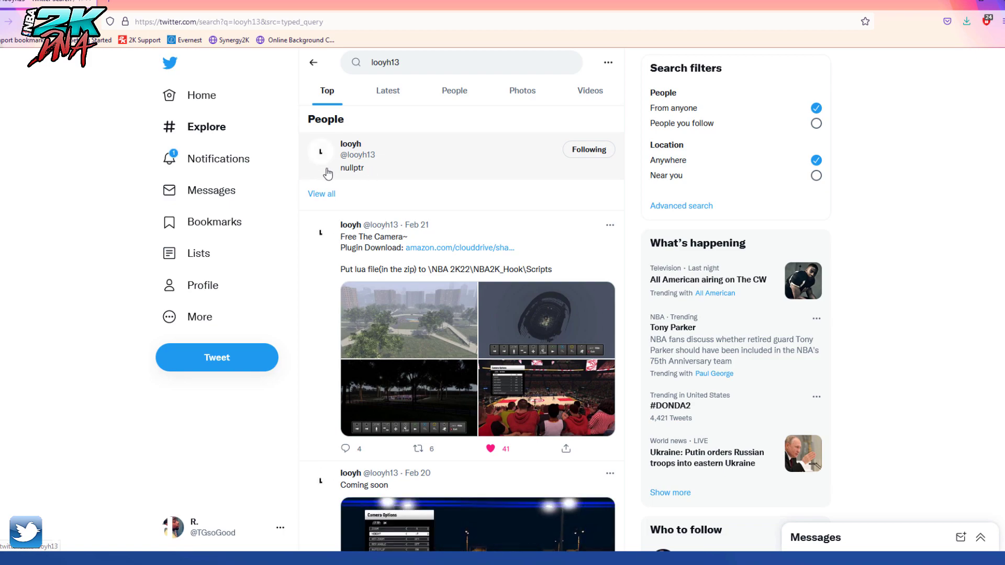
click(405, 157)
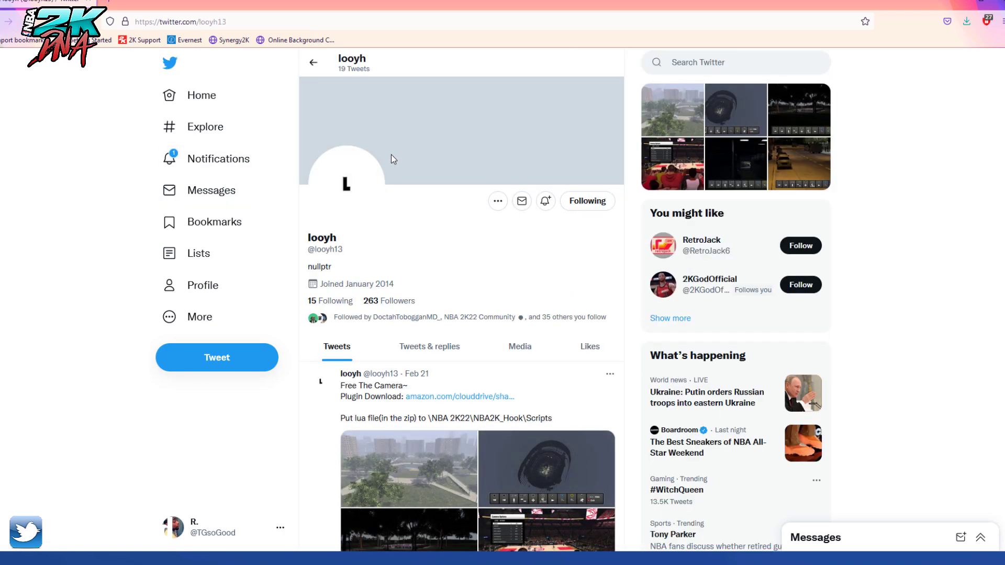
- Scroll through the developer's tweets to find the plugin previews and download link
scroll(442, 283, down, 1)
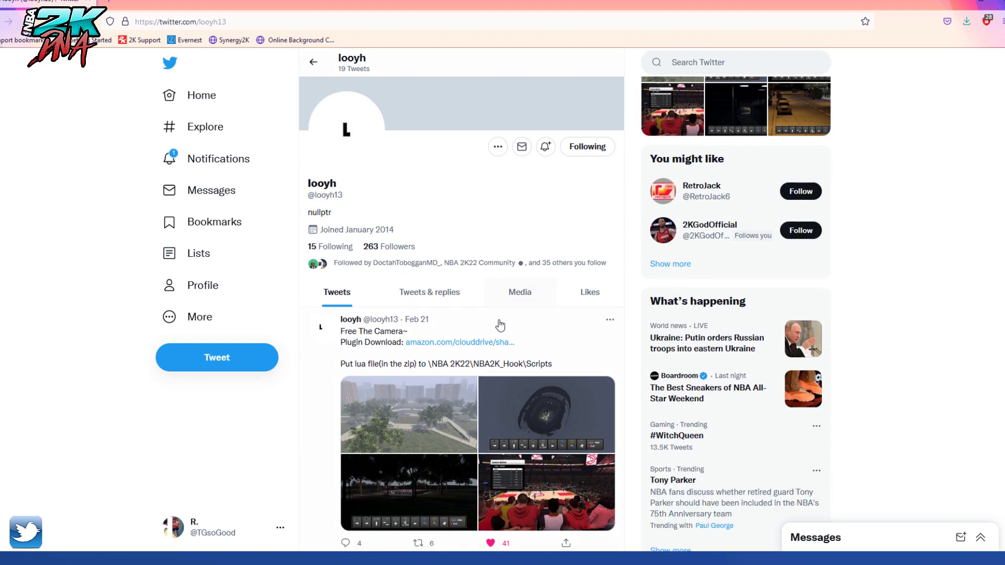
scroll(473, 238, down, 1)
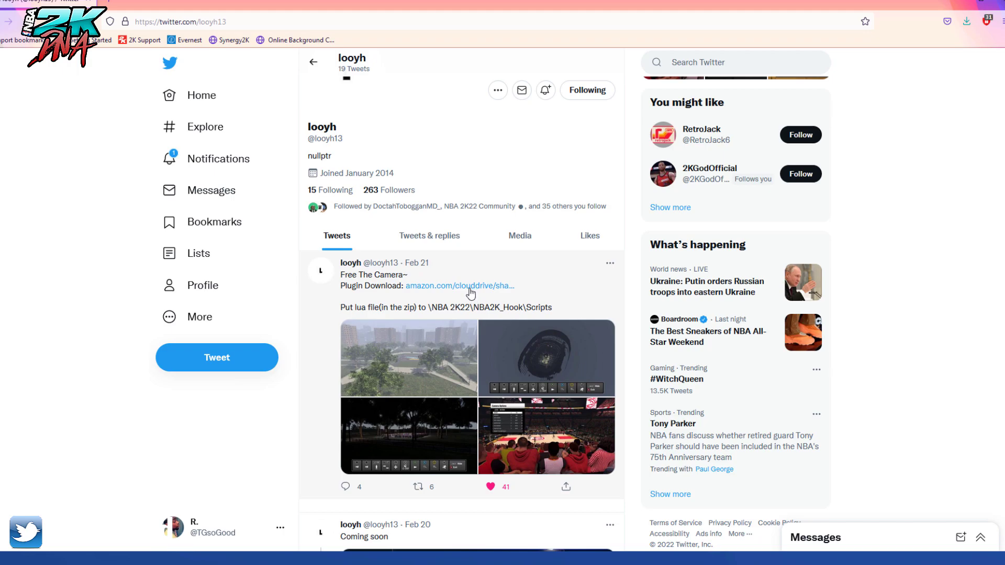
scroll(475, 300, down, 6)
scroll(468, 295, down, 4)
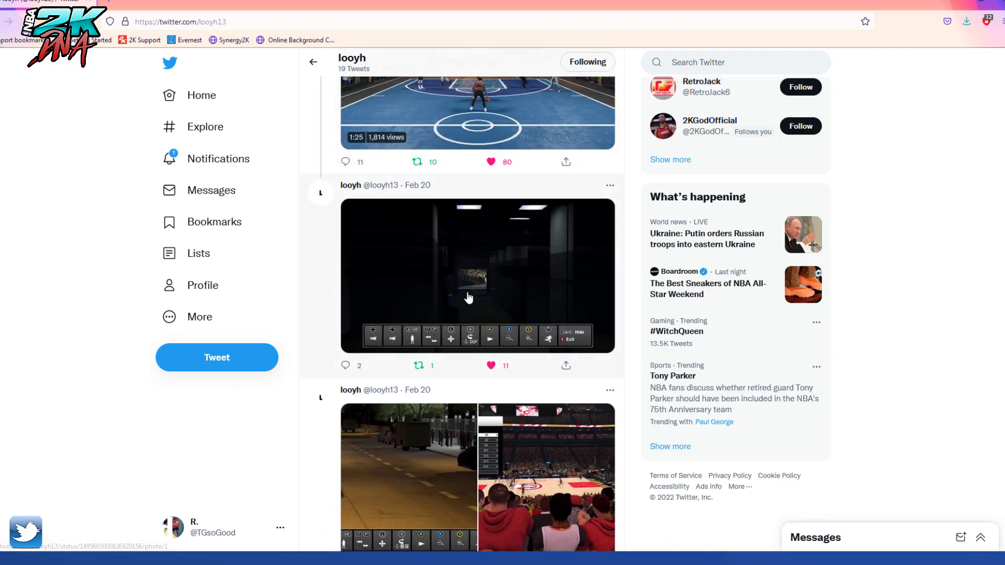
scroll(468, 294, up, 4)
scroll(471, 295, down, 5)
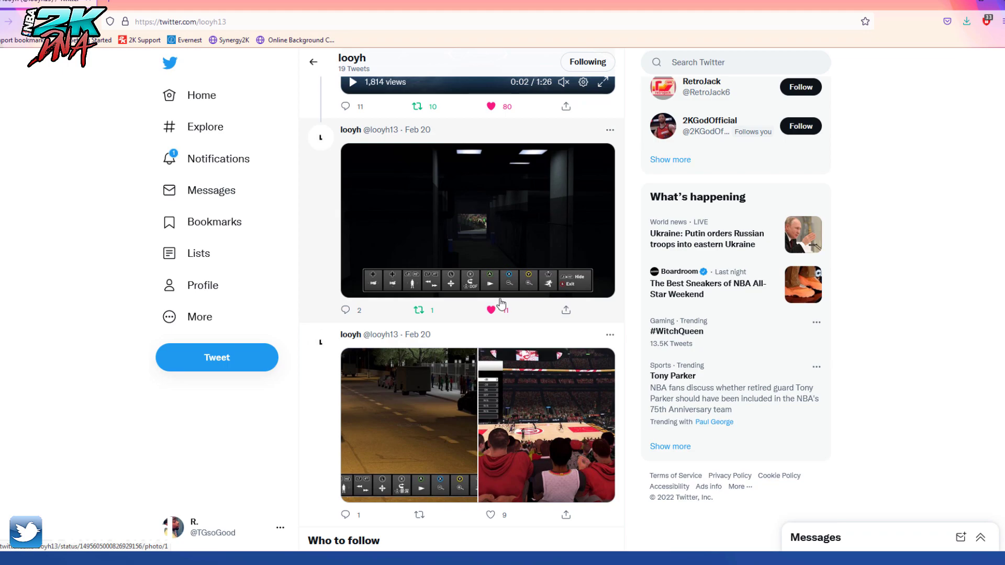
scroll(473, 295, up, 3)
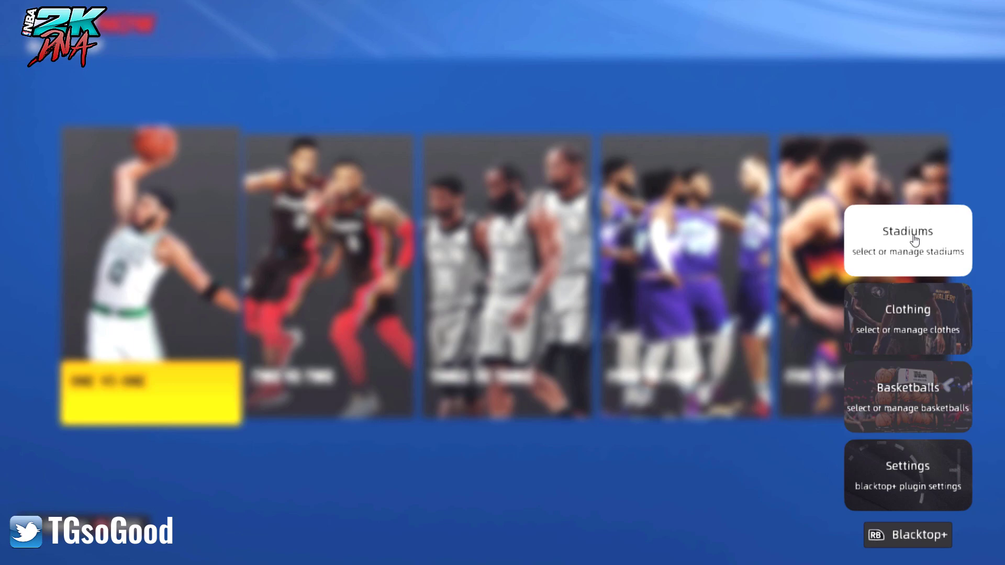
- Open the Blacktop+ Stadiums grid and scroll down through the installed stadiums
click(907, 257)
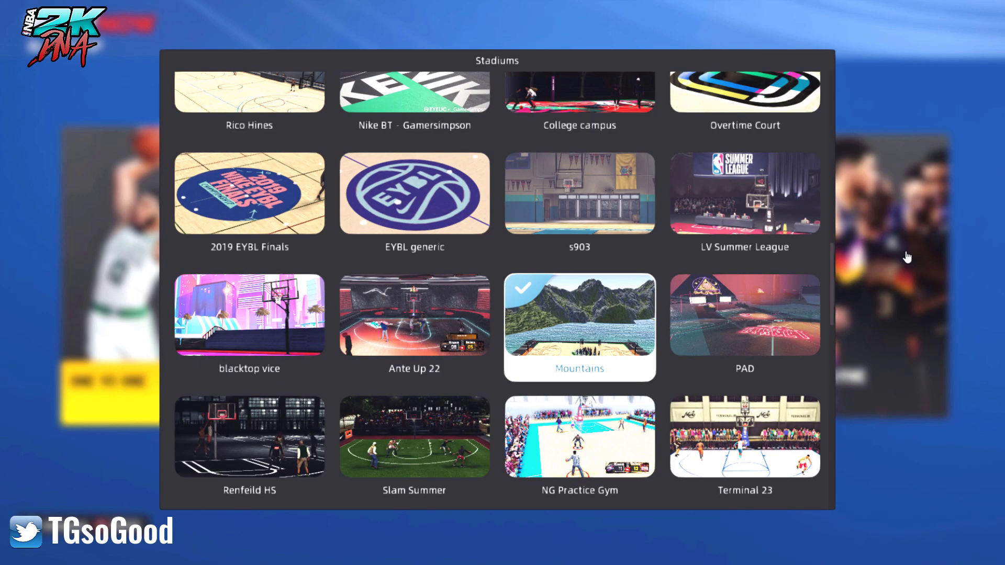
scroll(623, 272, up, 10)
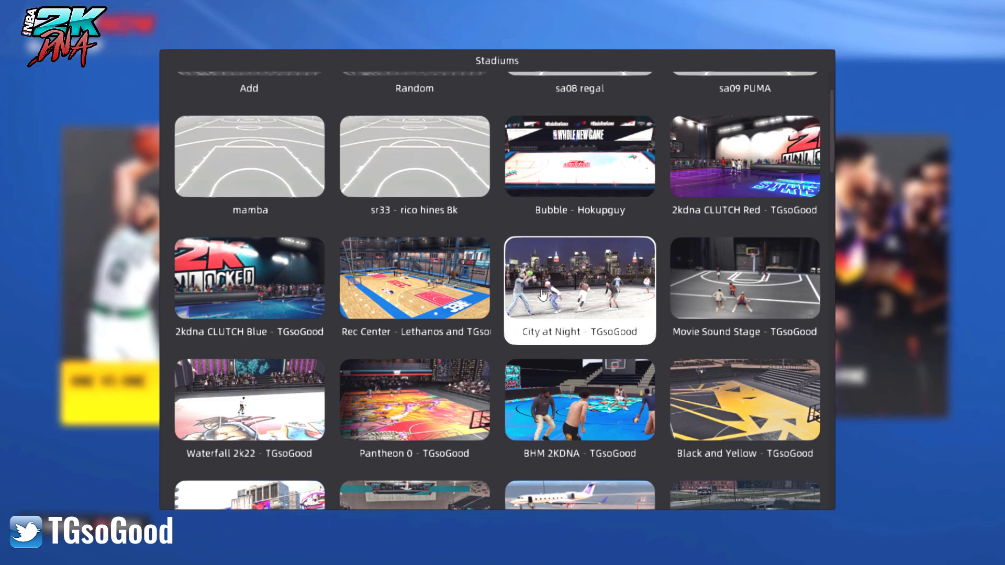
scroll(539, 293, up, 2)
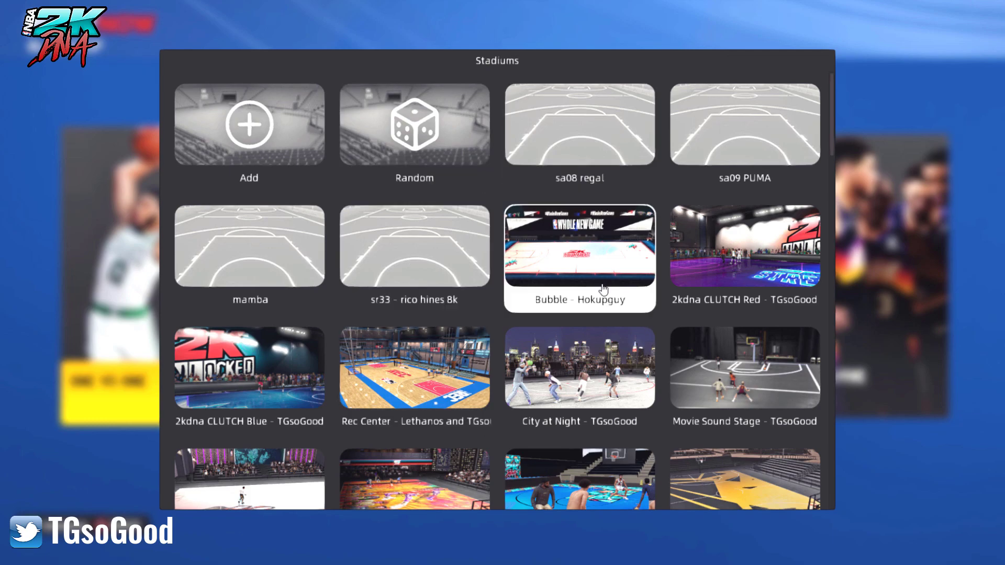
scroll(603, 289, down, 2)
scroll(649, 365, down, 2)
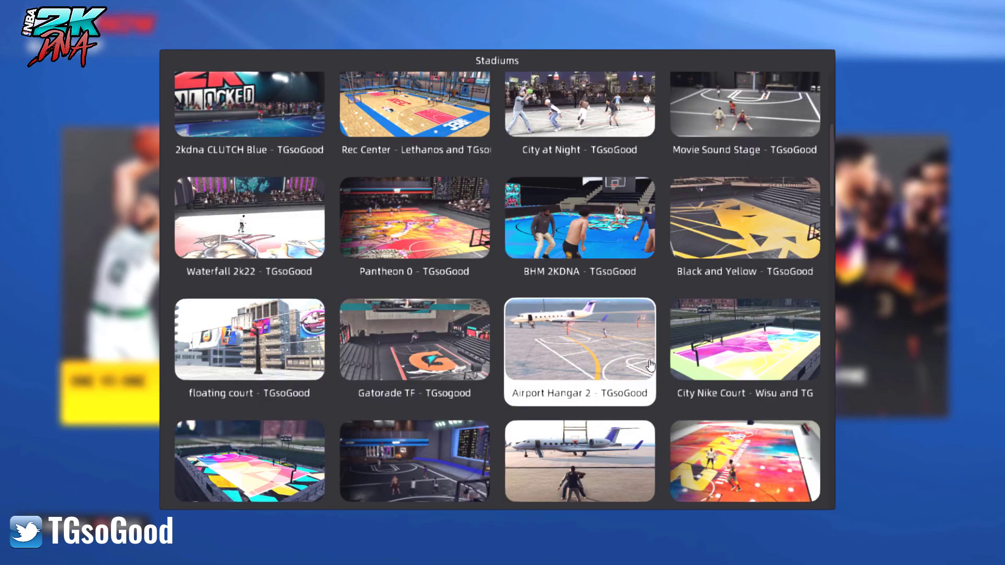
scroll(649, 365, down, 5)
scroll(497, 272, down, 4)
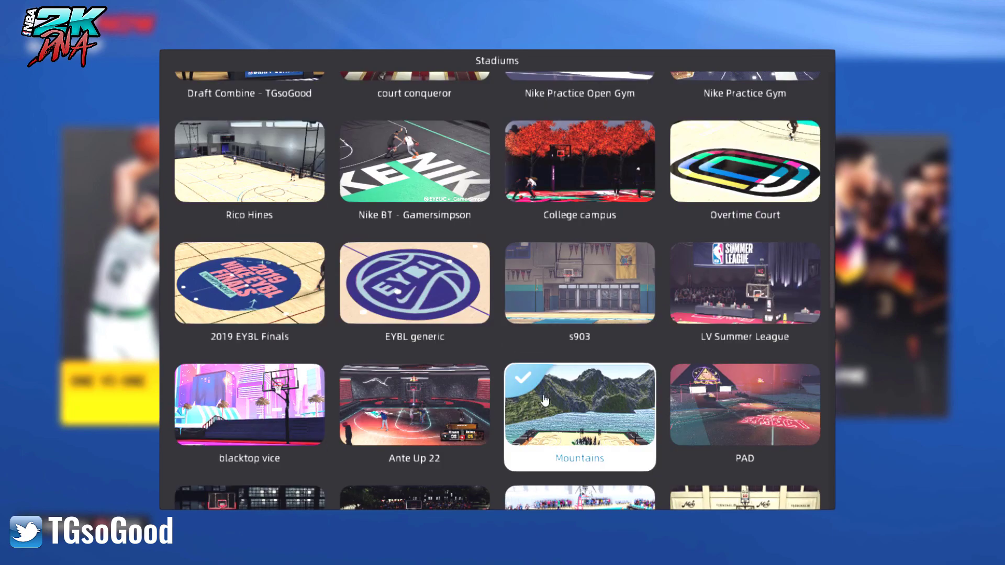
scroll(544, 400, down, 10)
scroll(758, 391, down, 10)
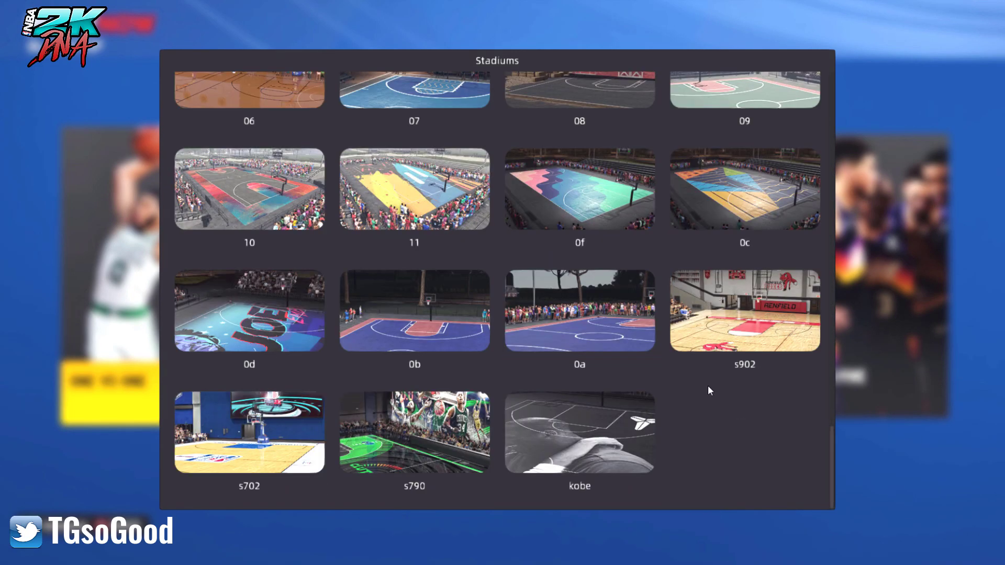
- Scroll back to the top of the stadiums list and open the Add stadium form
scroll(695, 392, up, 15)
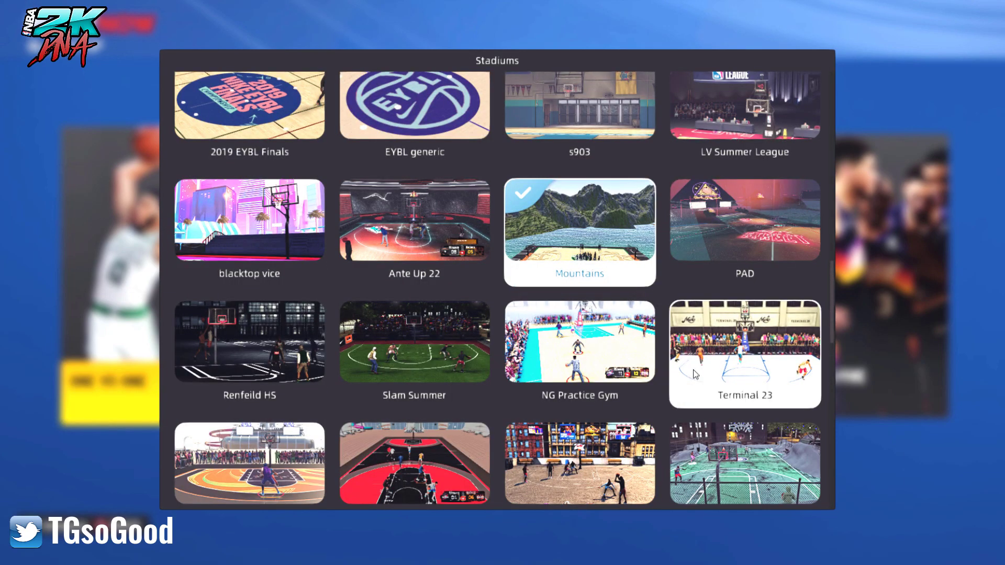
scroll(691, 366, up, 3)
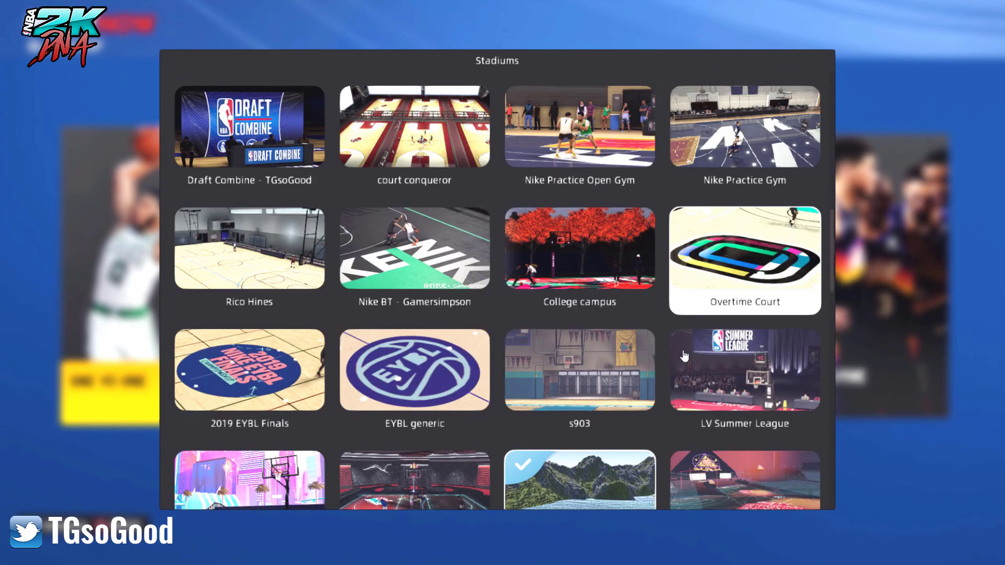
scroll(684, 356, down, 1)
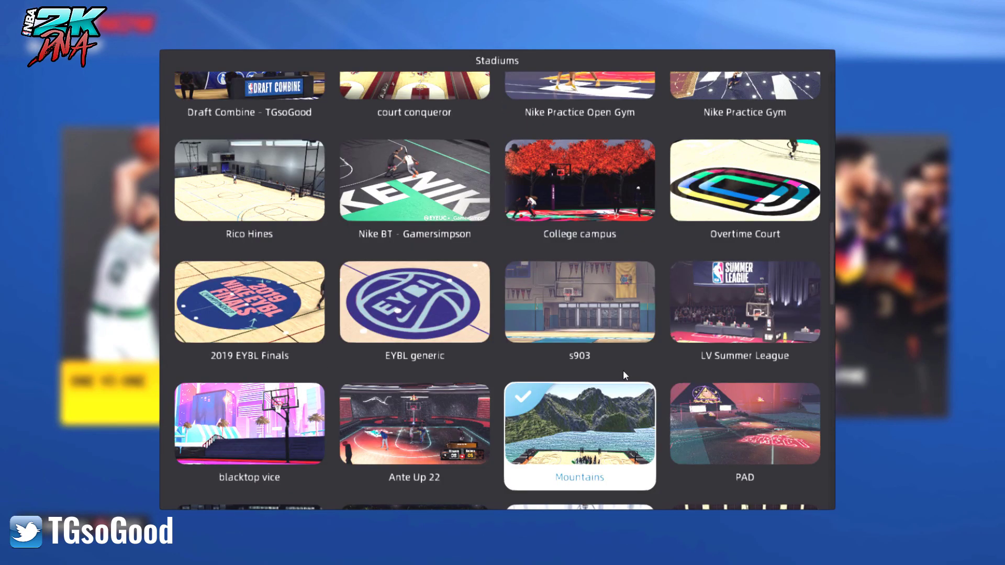
scroll(625, 368, up, 10)
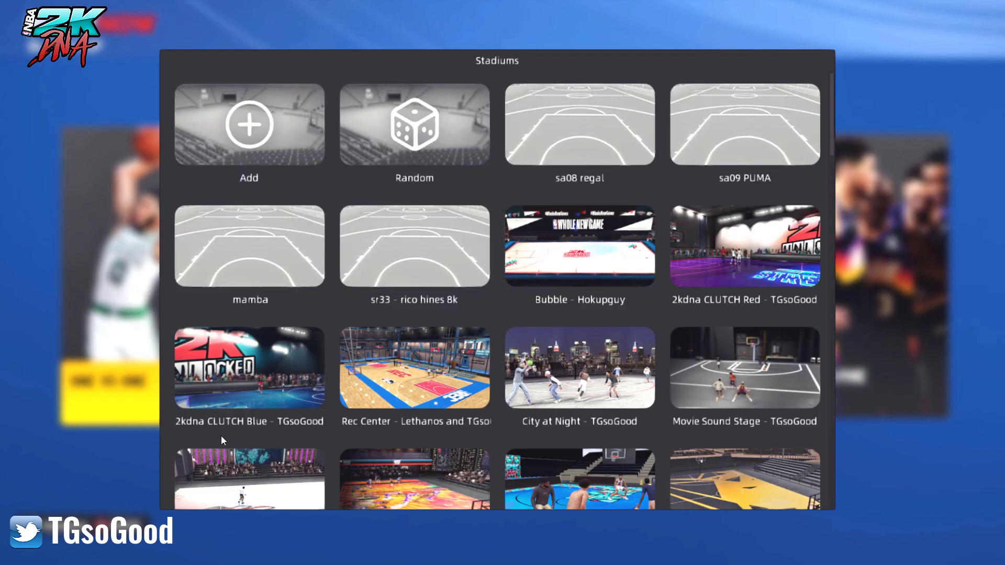
scroll(237, 368, down, 2)
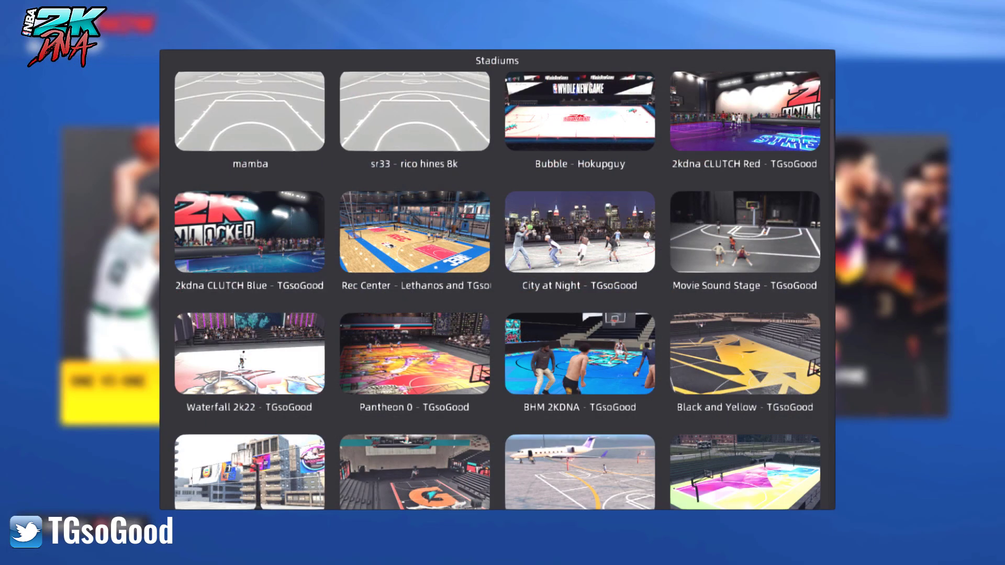
scroll(676, 393, up, 3)
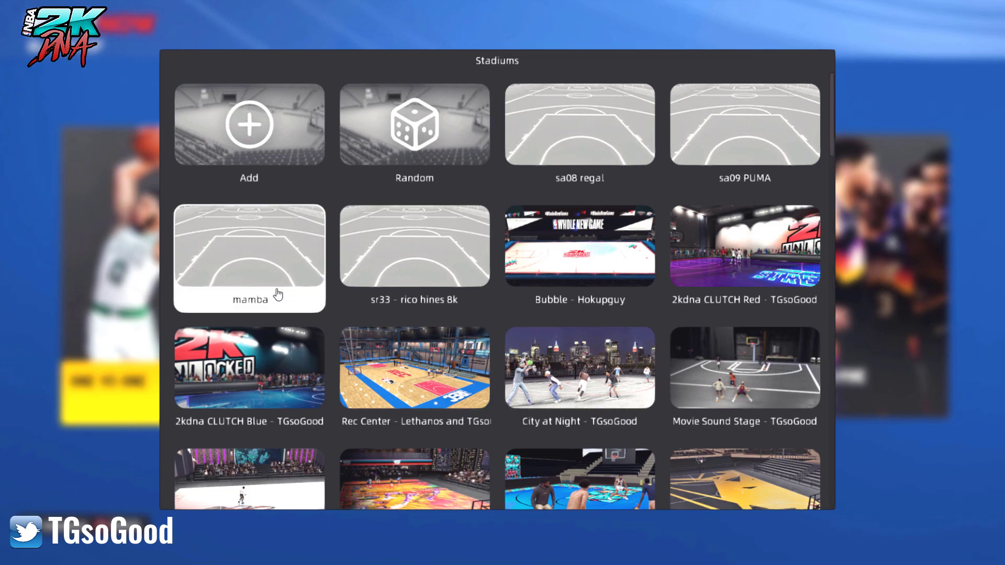
click(229, 136)
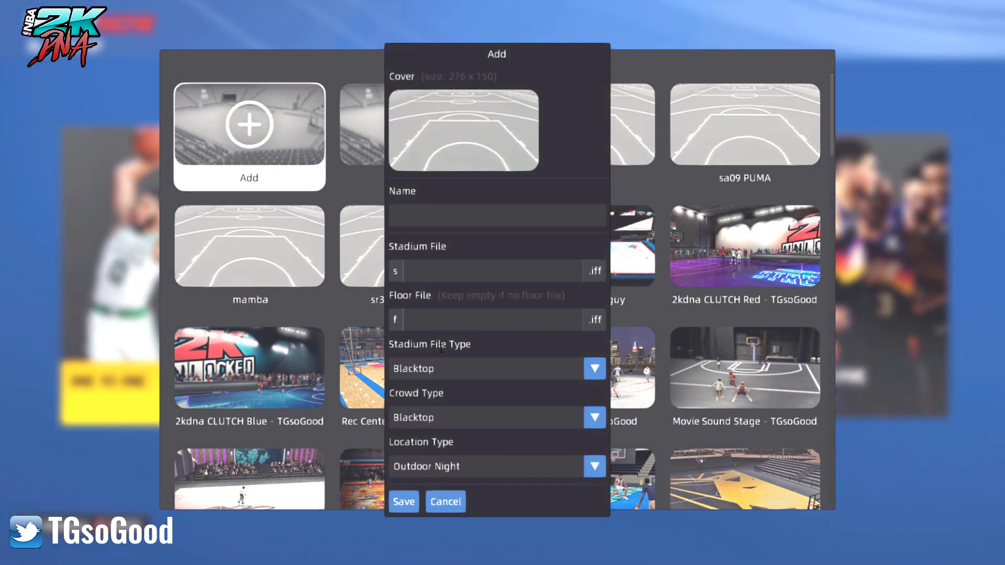
- Fill in stadium file 737, floor file 737 and the name 'HS Test'
click(454, 271)
click(457, 317)
text(737)
click(411, 217)
mouse_move(381, 122)
text(HS Test)
- Set file type NCAA, crowd Asia, location Indoor Day&Night, and save HS Test
click(427, 375)
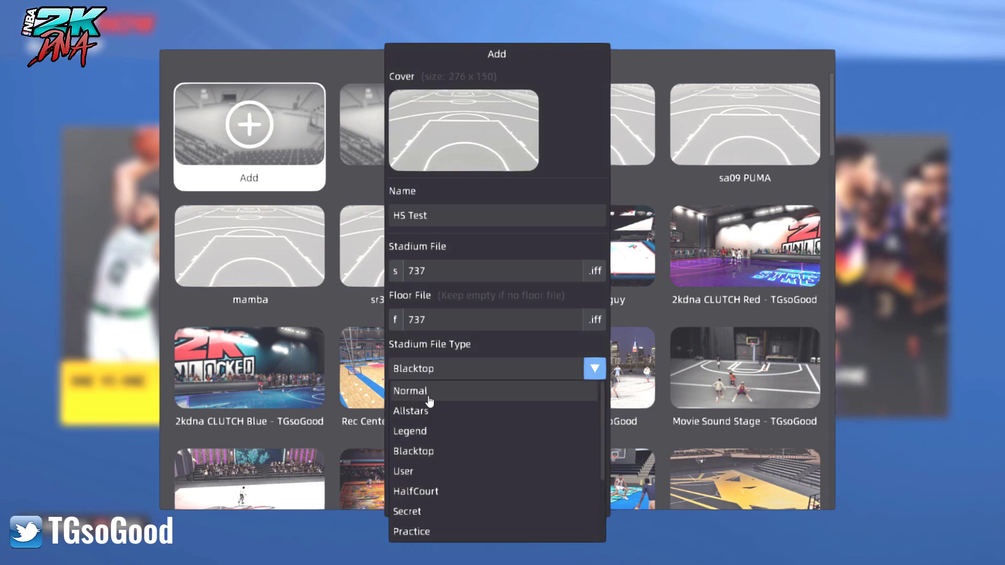
scroll(429, 405, down, 2)
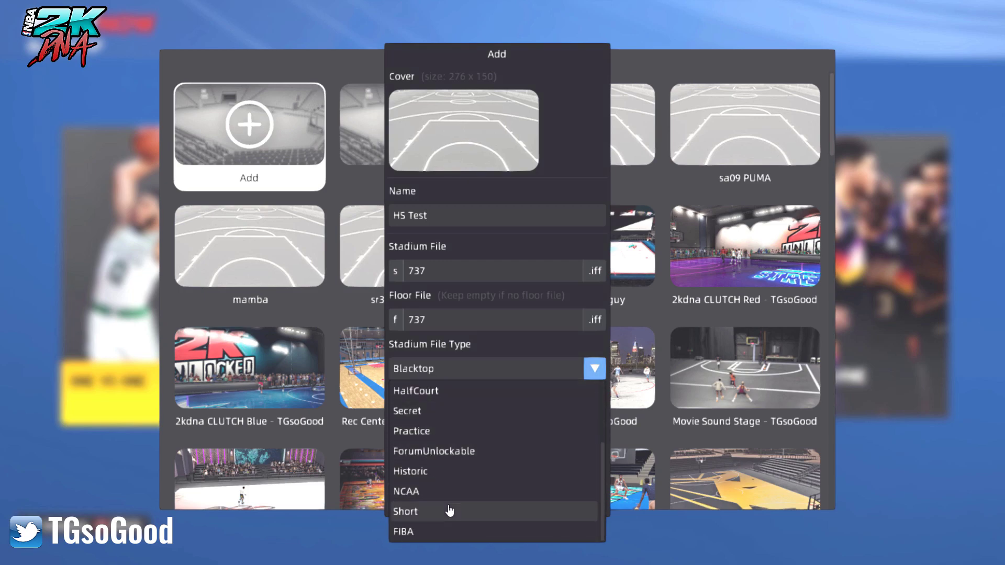
click(412, 495)
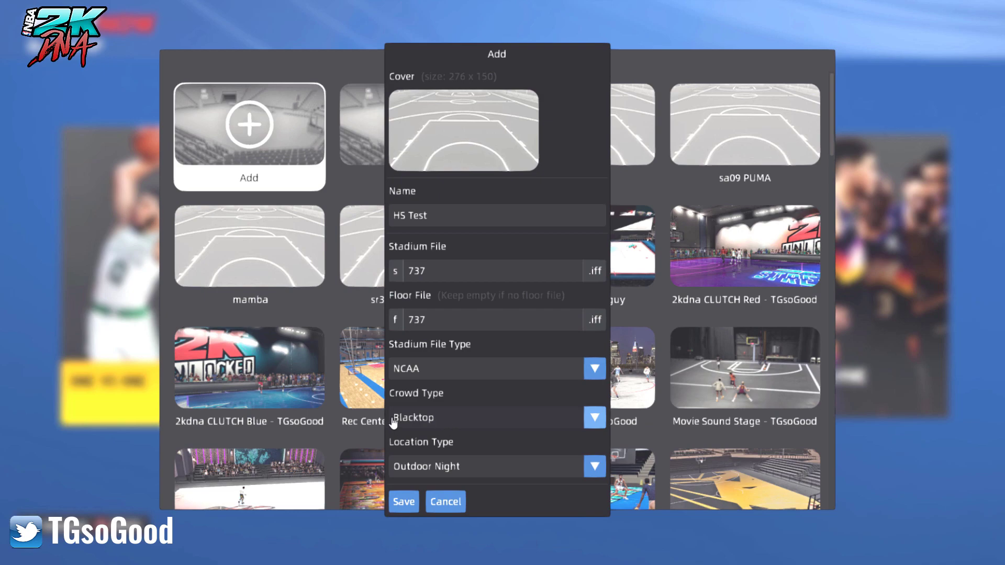
click(438, 420)
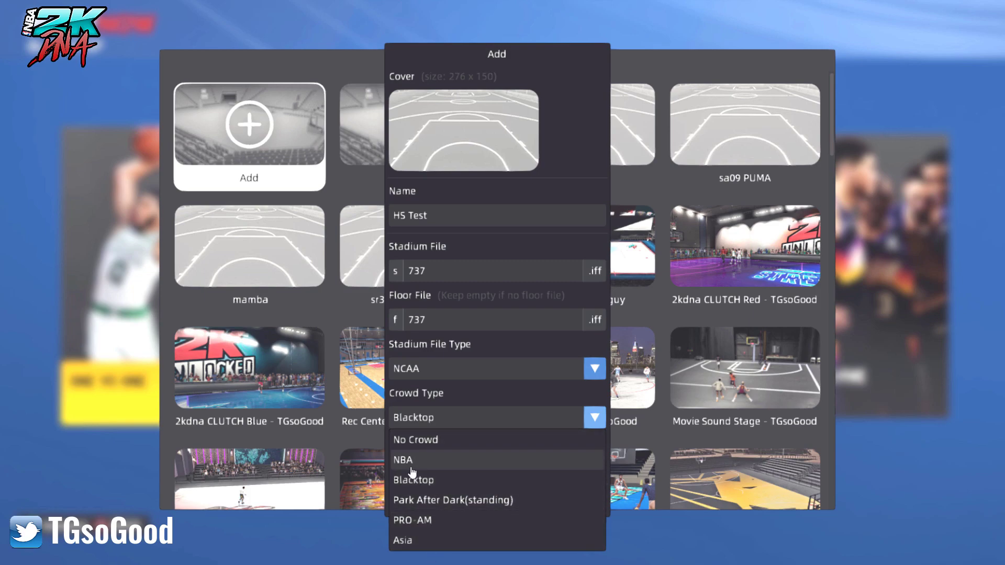
click(407, 542)
click(459, 469)
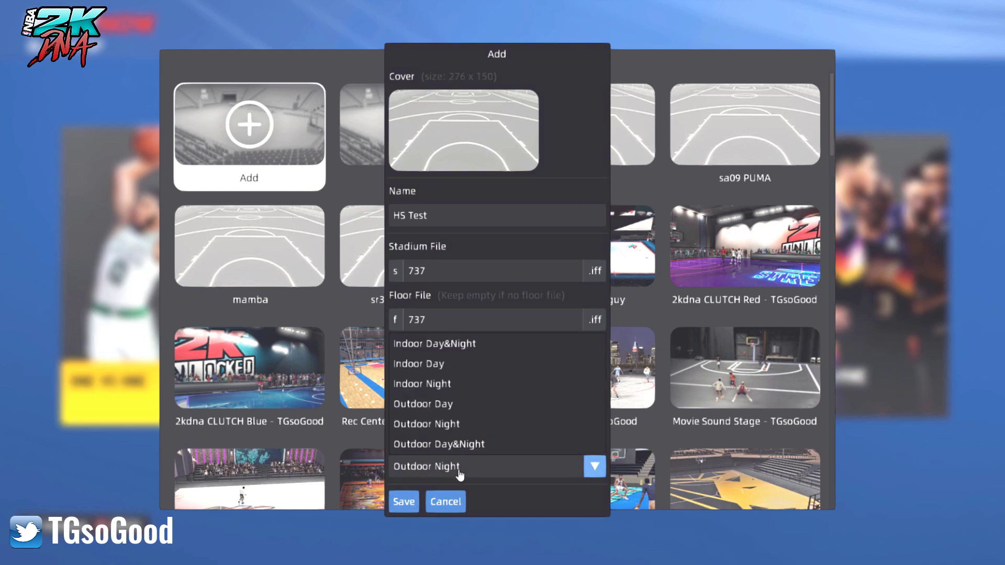
click(457, 346)
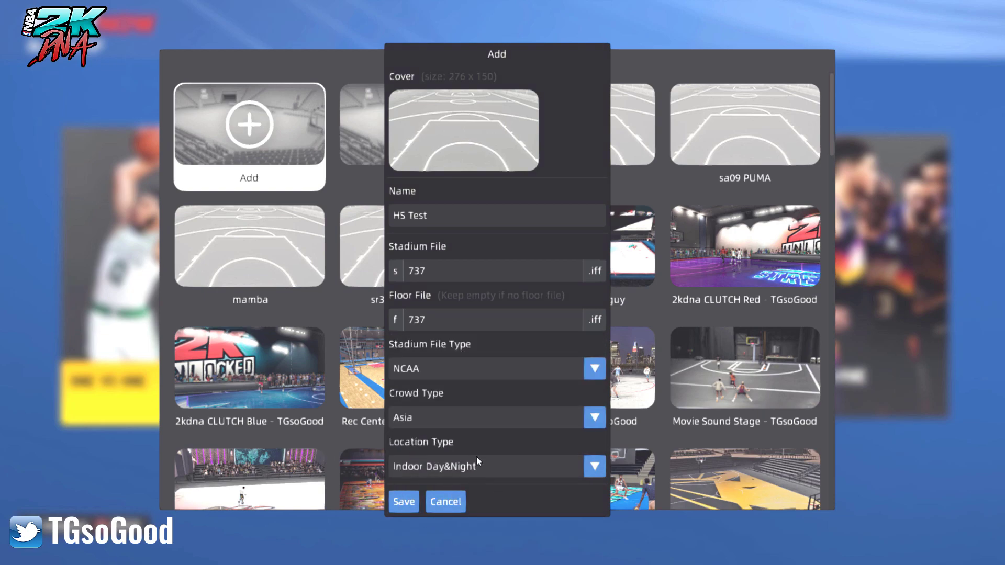
click(404, 503)
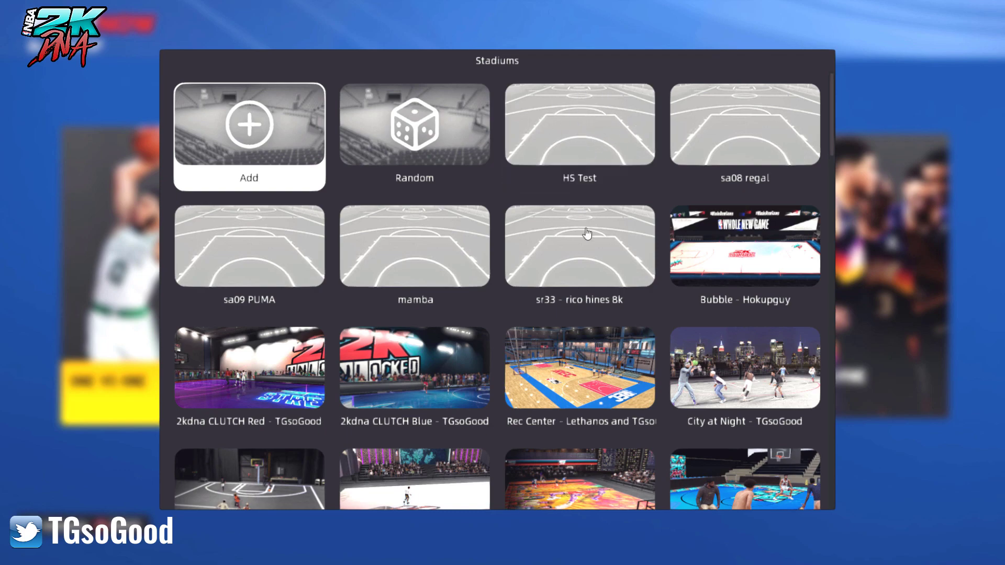
- Select HS Test as the active stadium and close the stadiums list
click(563, 153)
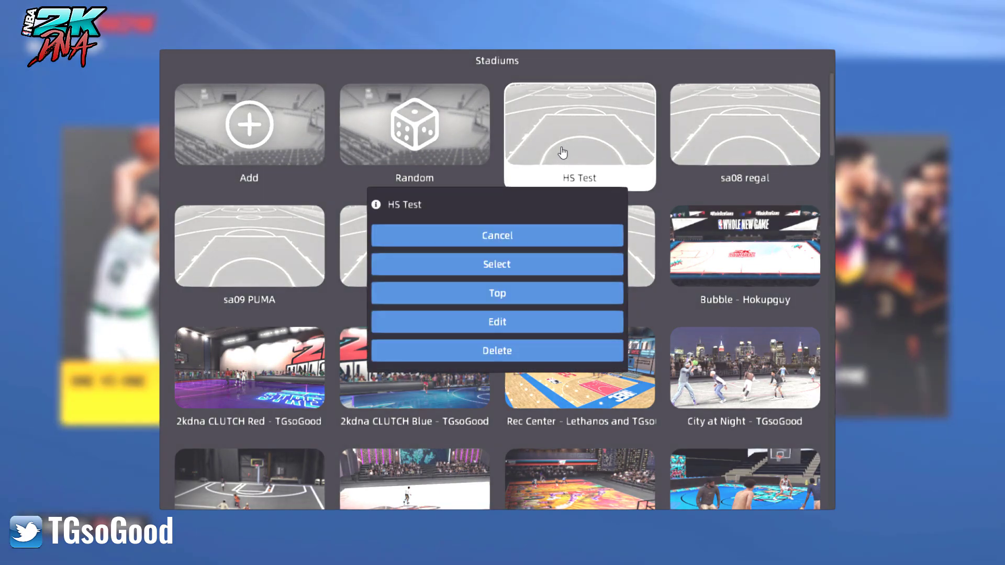
click(542, 268)
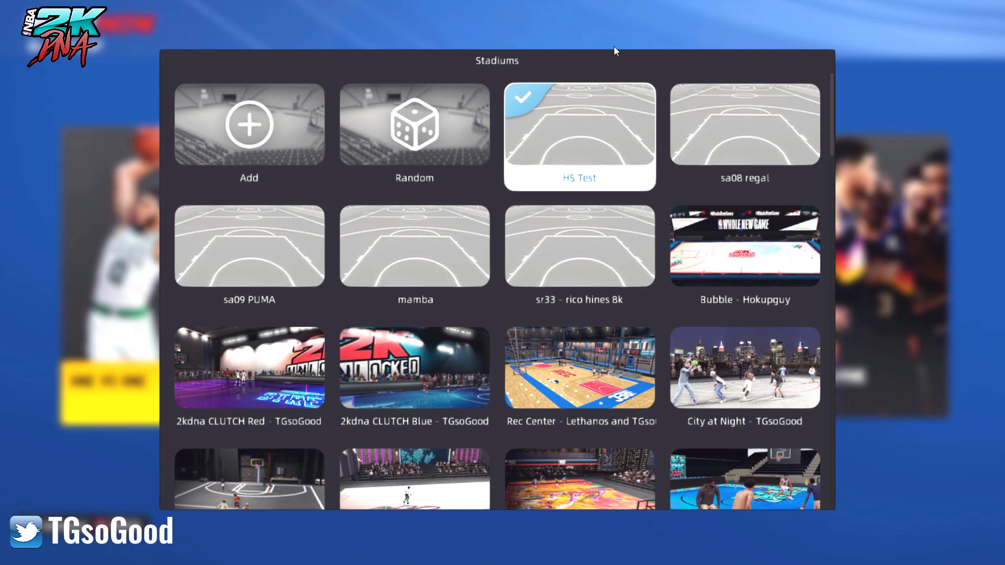
key(Escape)
key(Escape)
- Set up a 3v3 Ringers vs Ballerz game and open the Blacktop+ Clothing choices
key(Right)
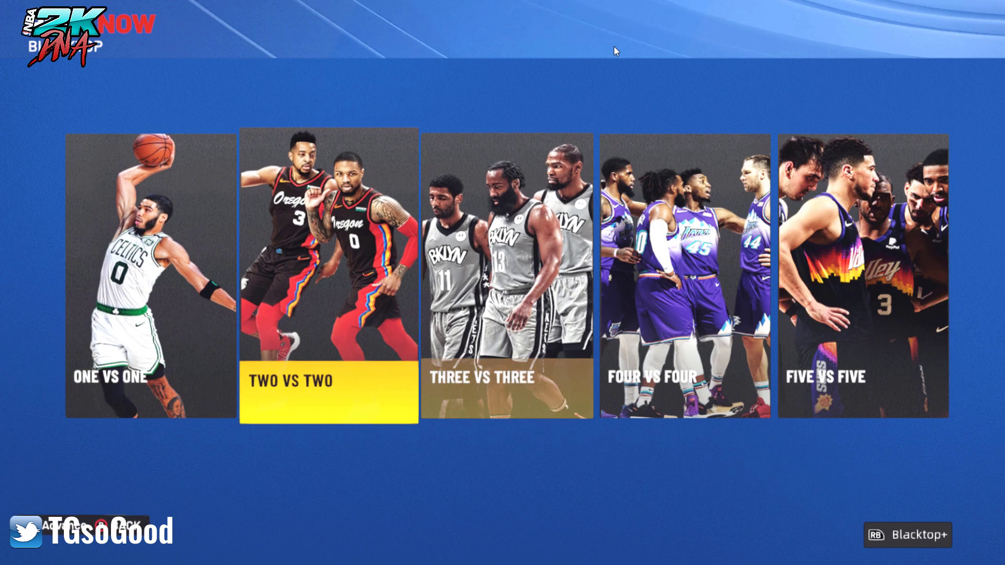
key(Right)
key(Return)
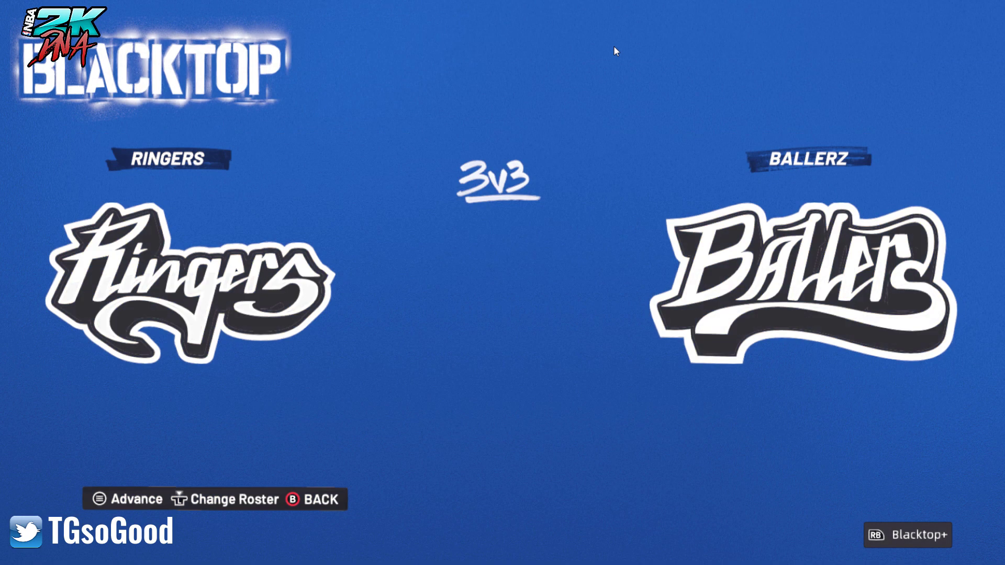
key(Return)
key(Return)
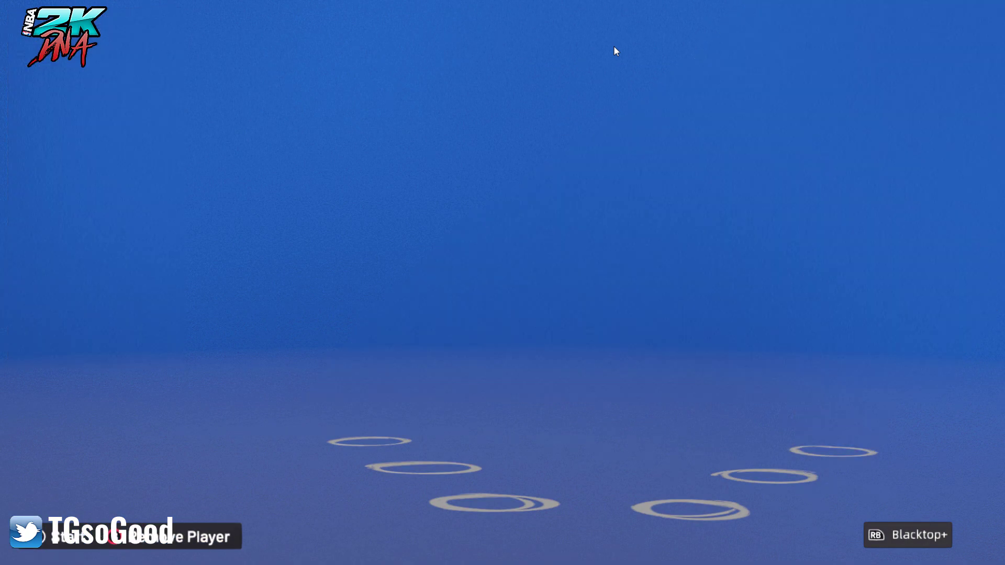
key(e)
key(Down)
key(Return)
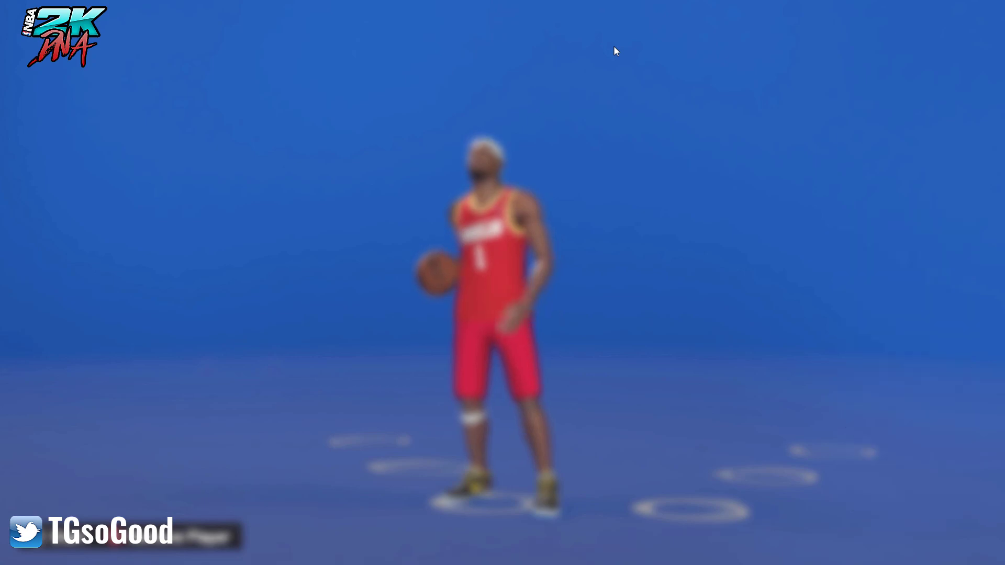
- Dress the third Ringers player in the Huskies mascot outfit
key(Return)
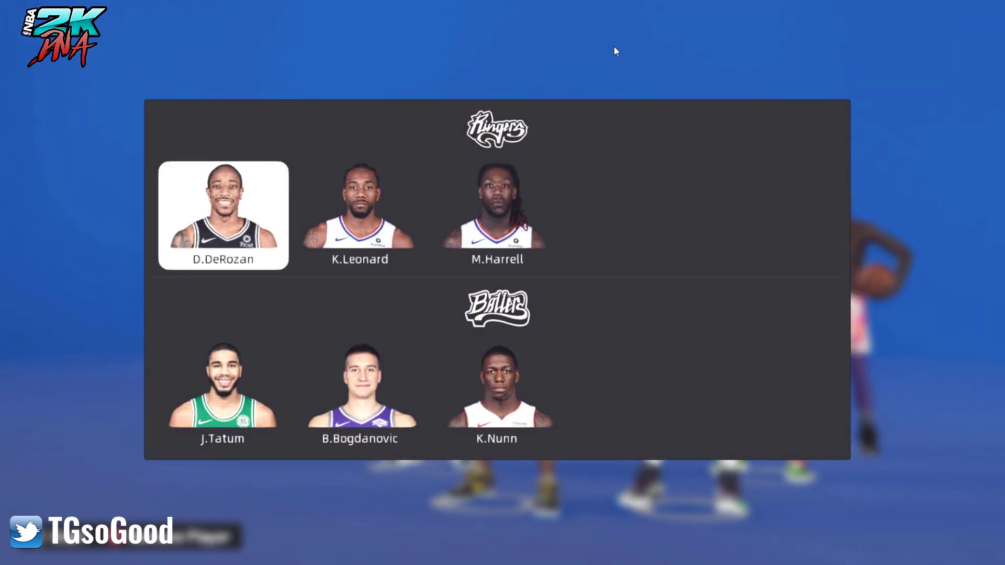
key(Right)
key(Right)
key(Return)
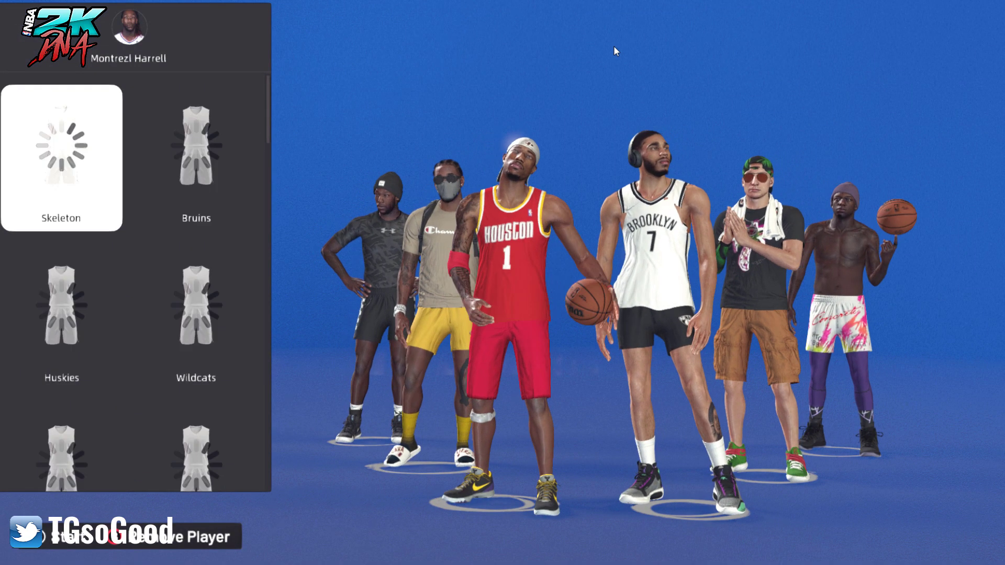
key(Down)
key(Right)
key(Down)
key(Down)
key(Down)
key(Down)
key(Left)
key(Up)
key(Home)
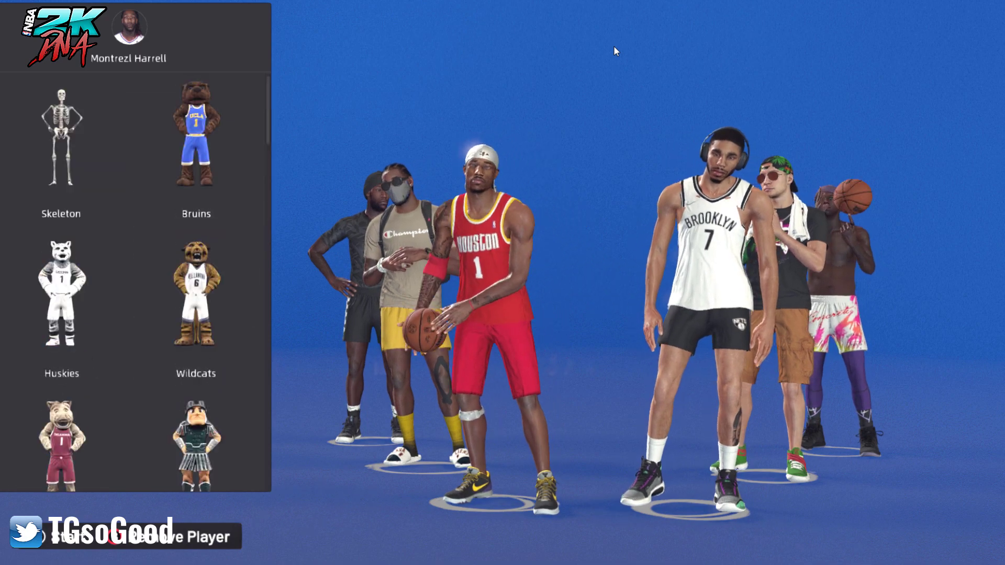
key(Down)
key(Return)
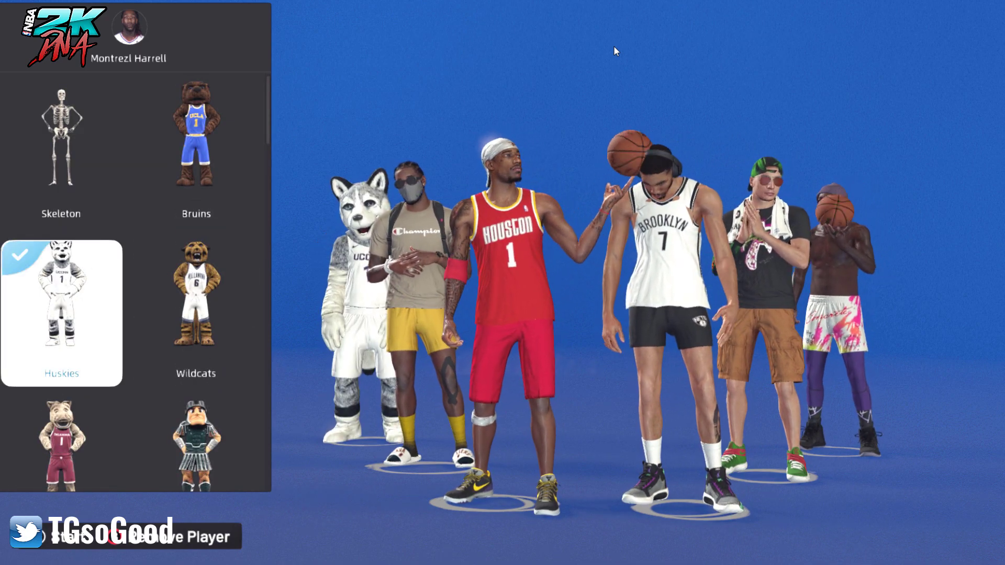
- Back out of the clothing lists and Blacktop+ menus to the 3v3 lineup
key(Escape)
key(Escape)
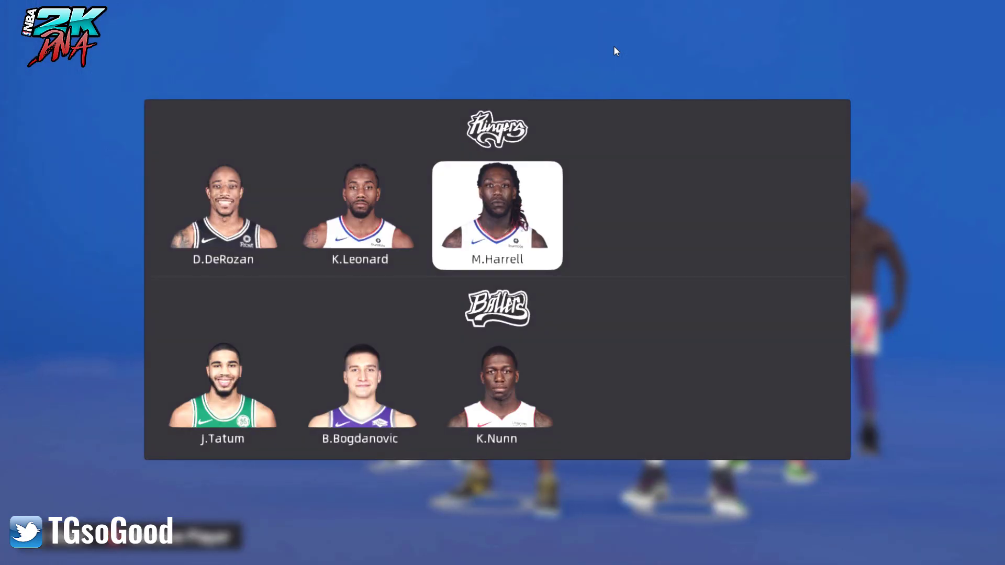
key(Escape)
key(Escape)
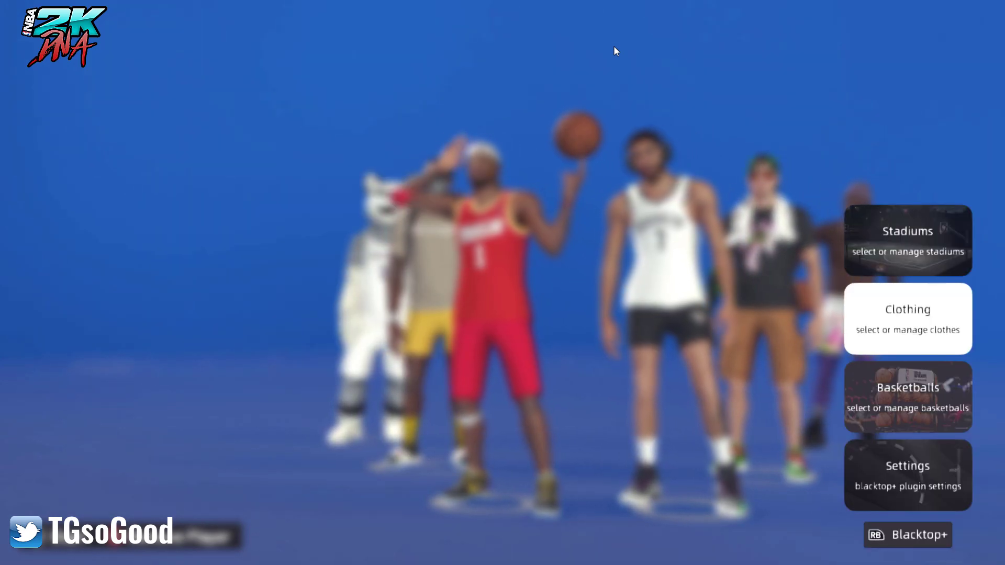
key(Escape)
- Play the 3v3 game in the high-school gym, then pause and open Instant Replay
key(Return)
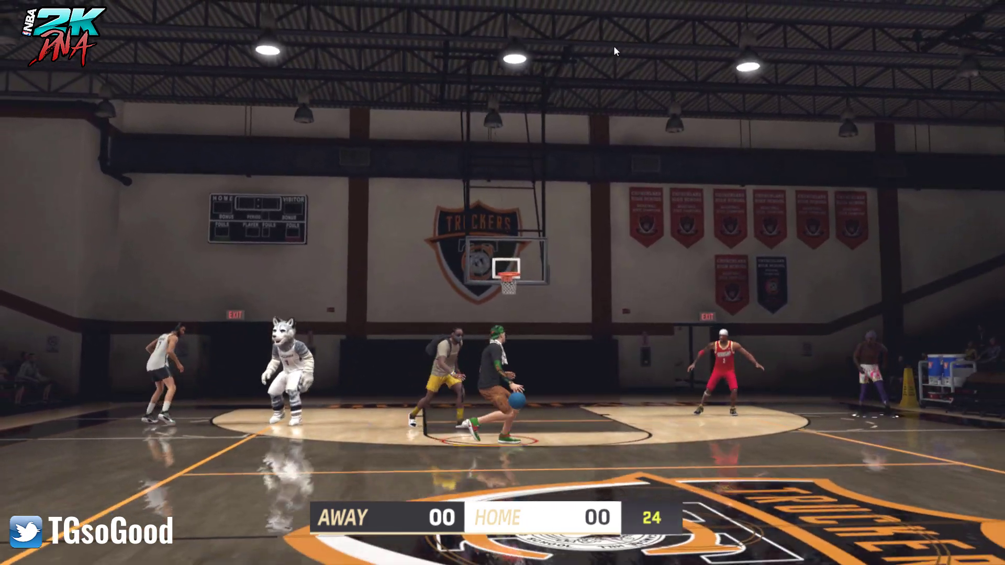
key(Escape)
key(Return)
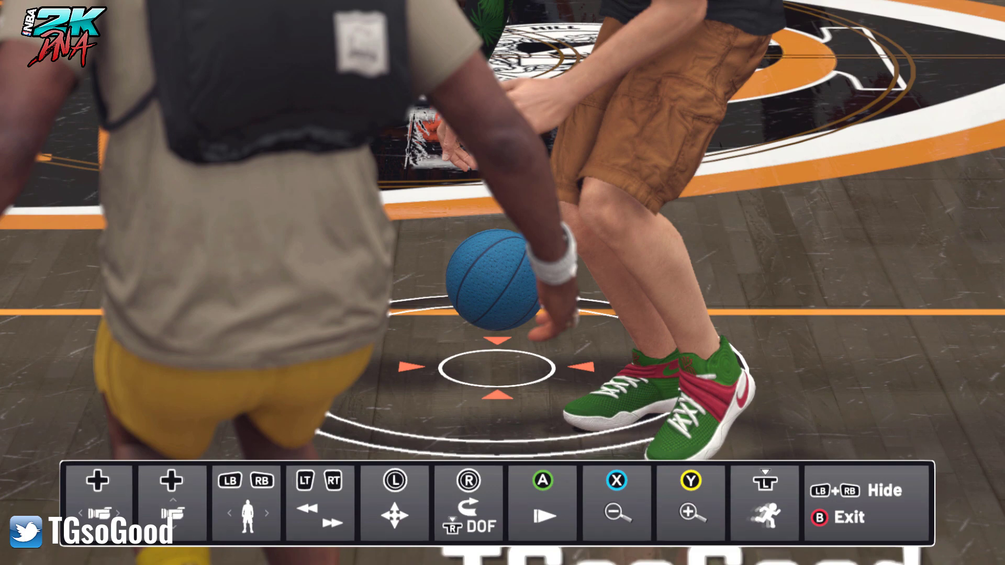
- Reopen Instant Replay at a new angle and snip the empty Churchland half-court, basket and Truckers crest
key(Escape)
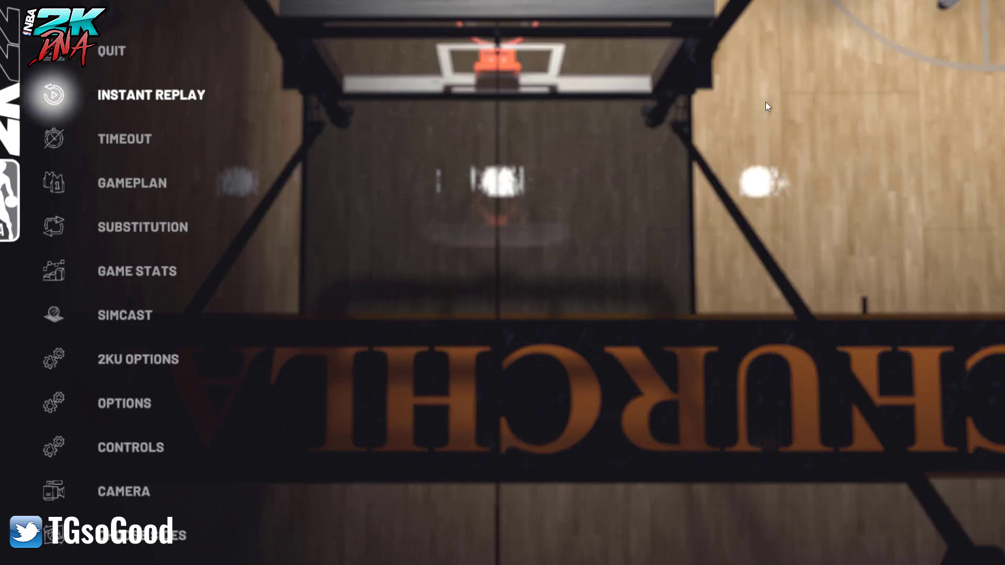
key(Return)
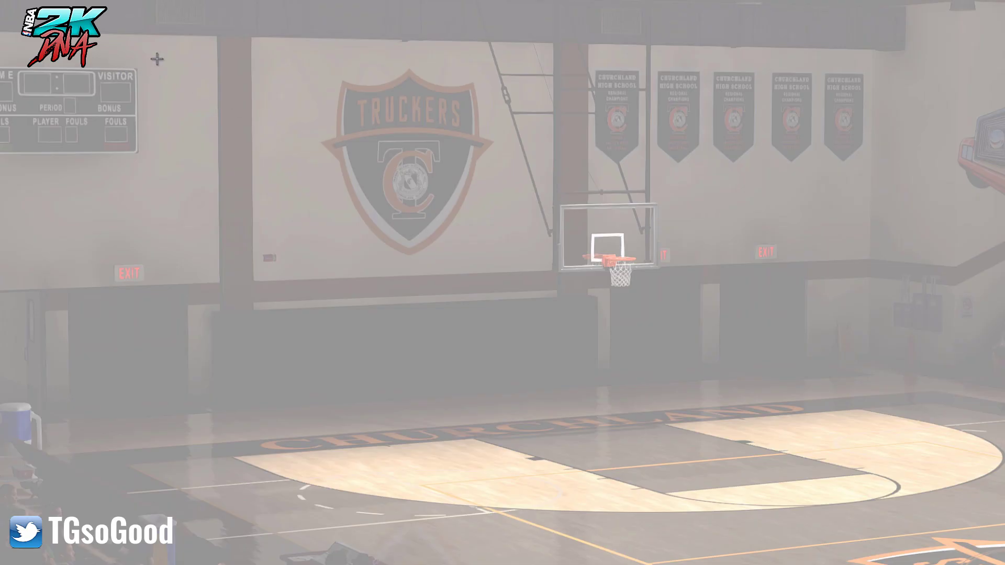
drag(117, 22, 993, 501)
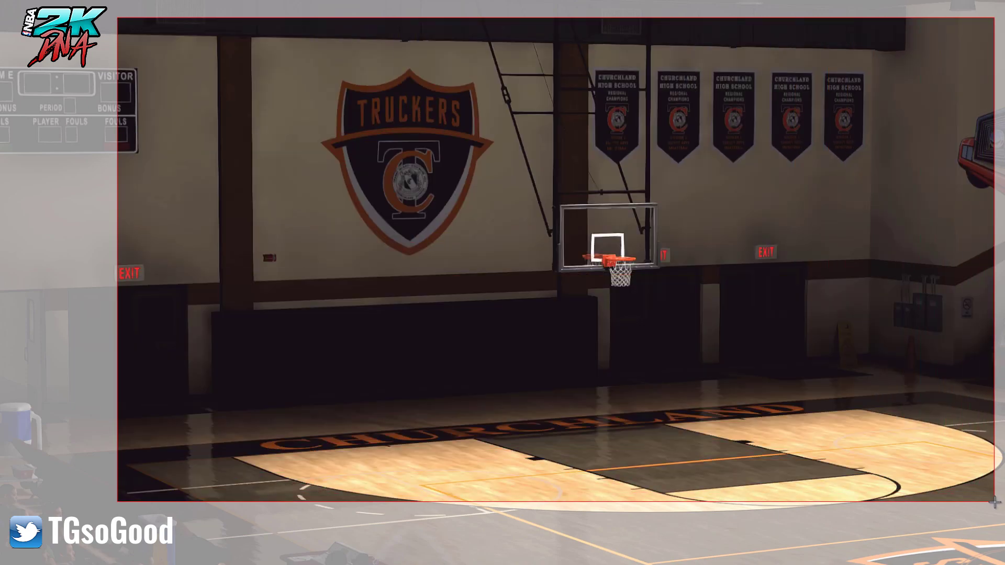